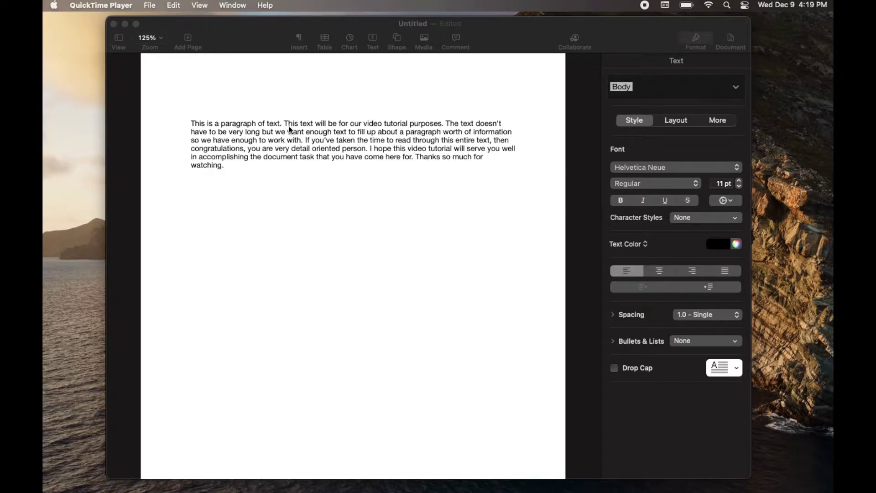
# Step: Bring the Pages document forward and select 'This is a paragraph of text.'
pyautogui.click(291, 126)
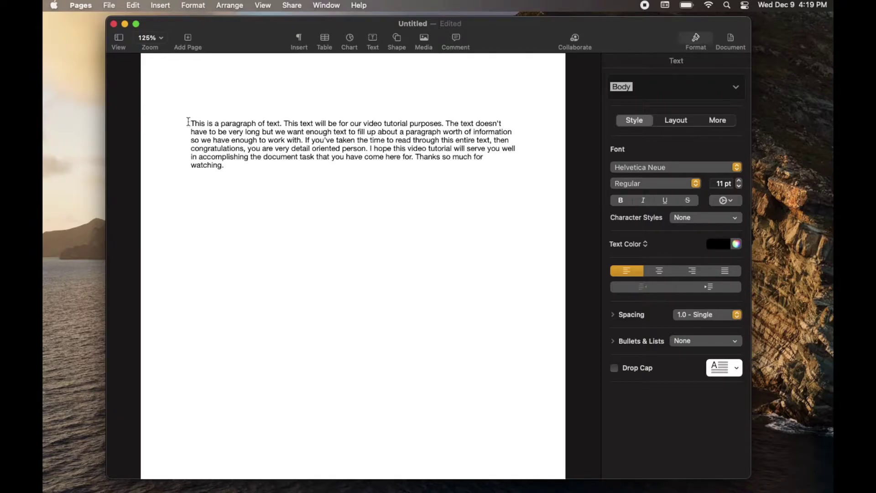
pyautogui.moveTo(190, 123); pyautogui.dragTo(284, 125)
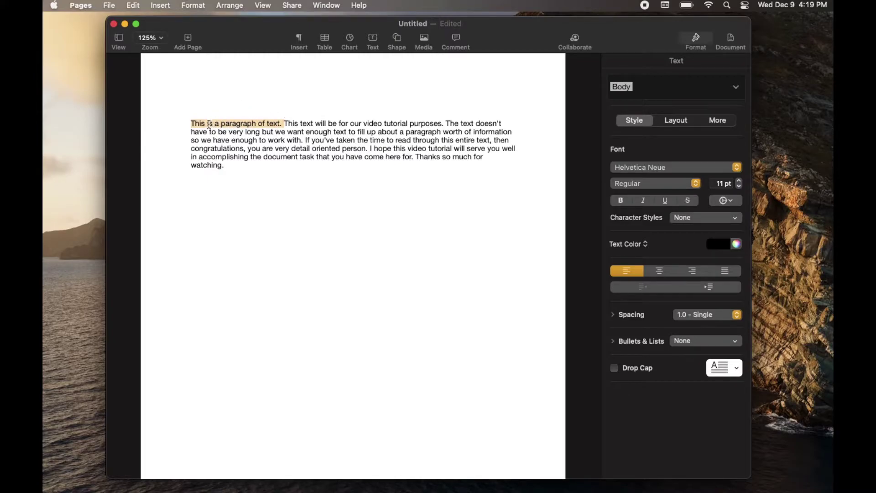
# Step: Highlight the selected first sentence via the Insert menu
pyautogui.click(158, 7)
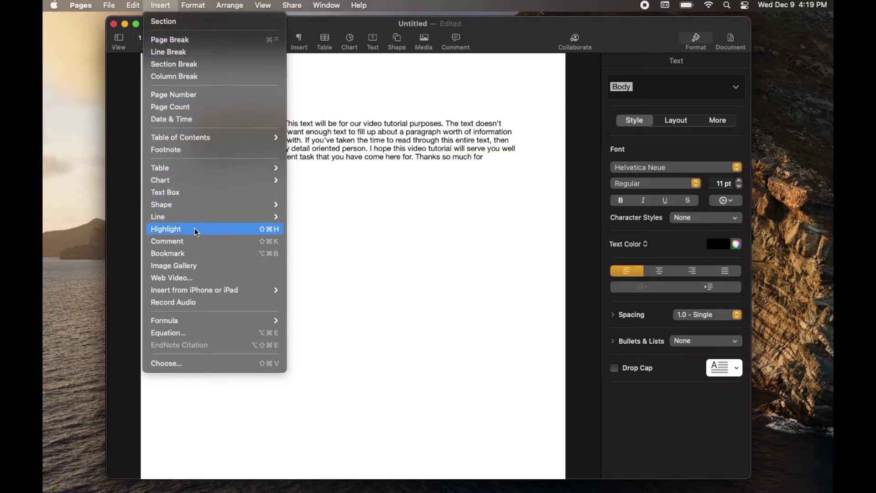
pyautogui.click(175, 229)
# Step: Deselect the sentence, then open and close the first highlight's comment popup twice
pyautogui.click(280, 160)
pyautogui.click(209, 141)
pyautogui.click(212, 156)
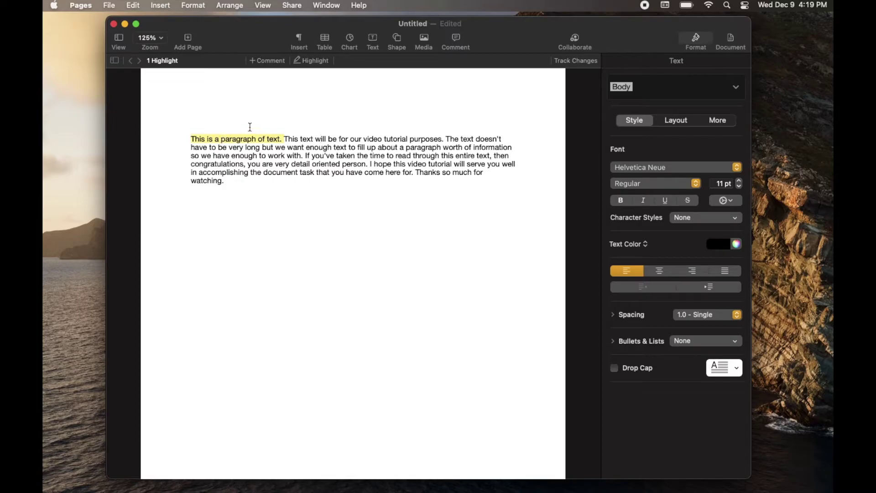
pyautogui.click(262, 139)
pyautogui.click(221, 152)
# Step: Highlight 'If you've taken the time to read' with Shift-Command-H, then deselect
pyautogui.moveTo(305, 155); pyautogui.dragTo(415, 157)
pyautogui.press('super+shift+h')
pyautogui.click(390, 167)
pyautogui.click(141, 60)
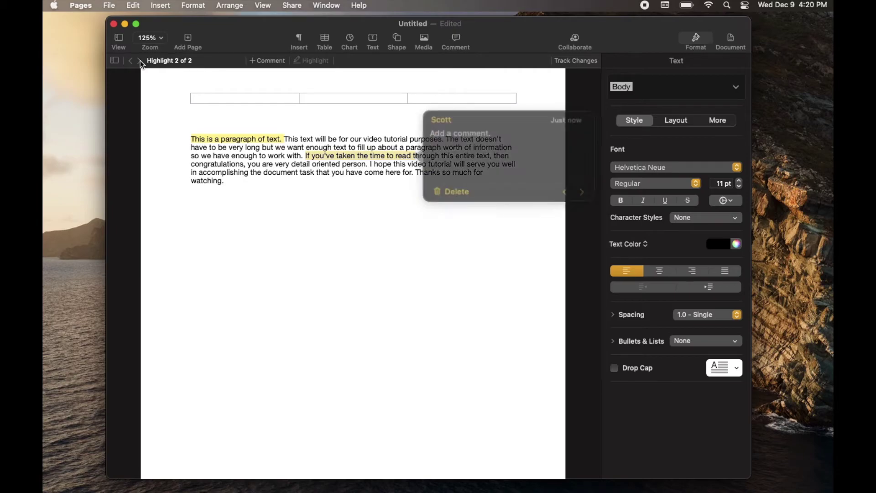
pyautogui.click(131, 60)
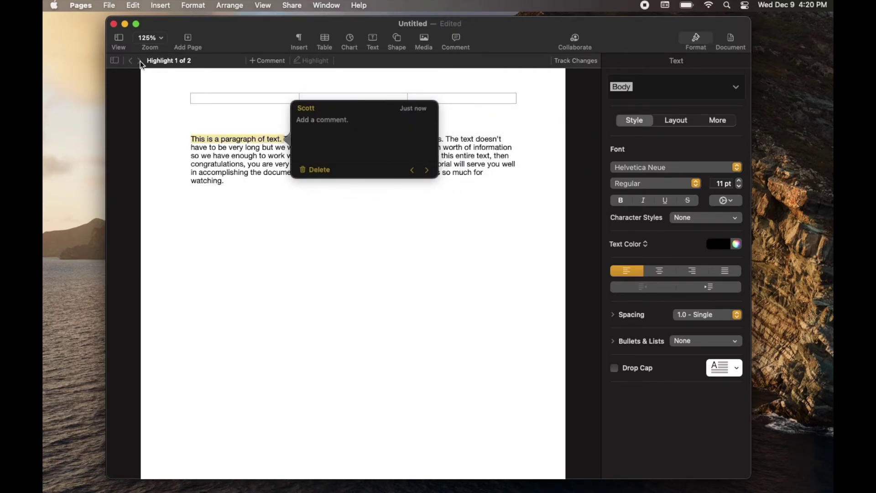
pyautogui.click(368, 186)
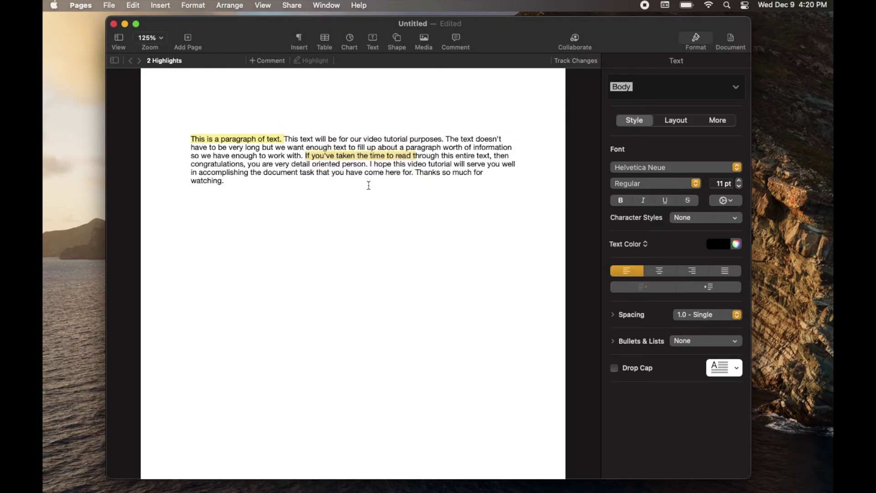